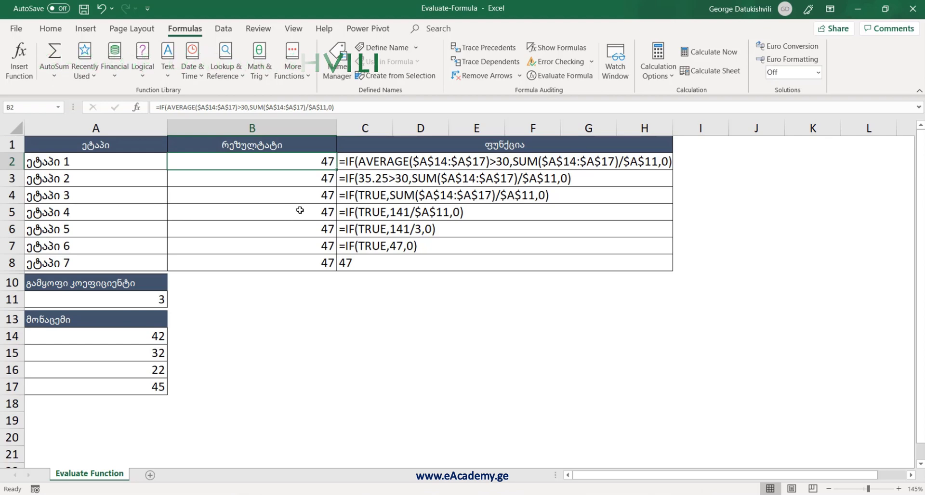
- Inspect the formula in B2, then evaluate its AVERAGE, greater-than-30 comparison and SUM parts one at a time with Evaluate Formula
double_click(288, 160)
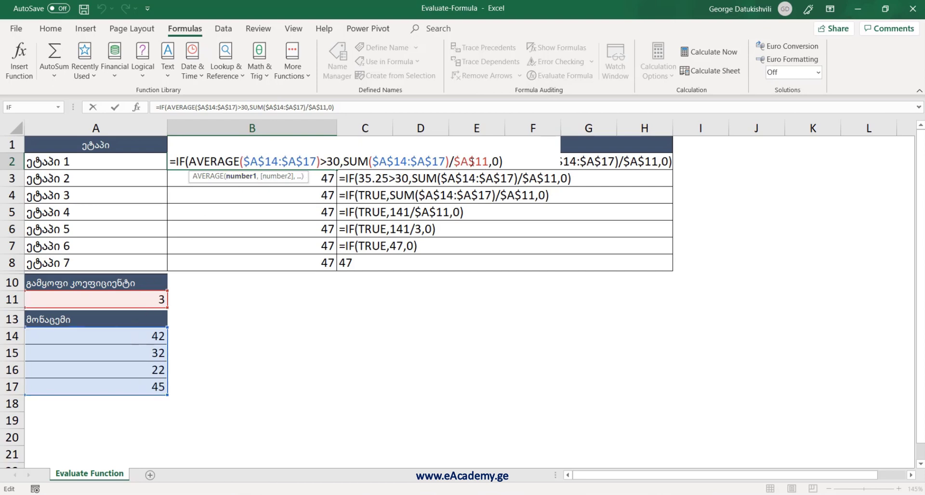
key(Escape)
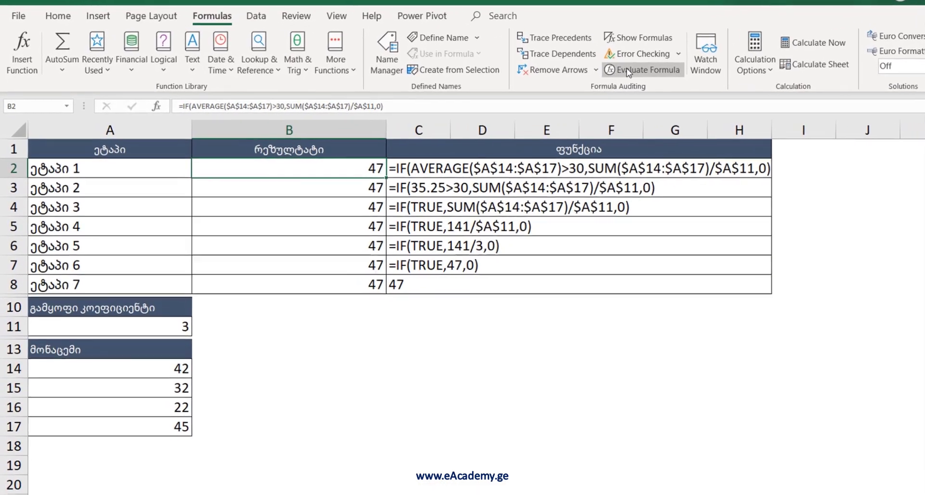
click(592, 72)
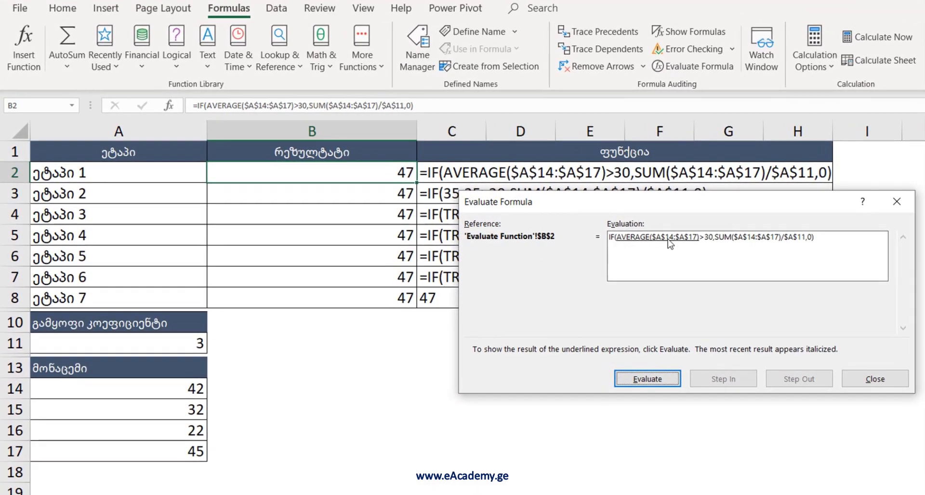
click(647, 380)
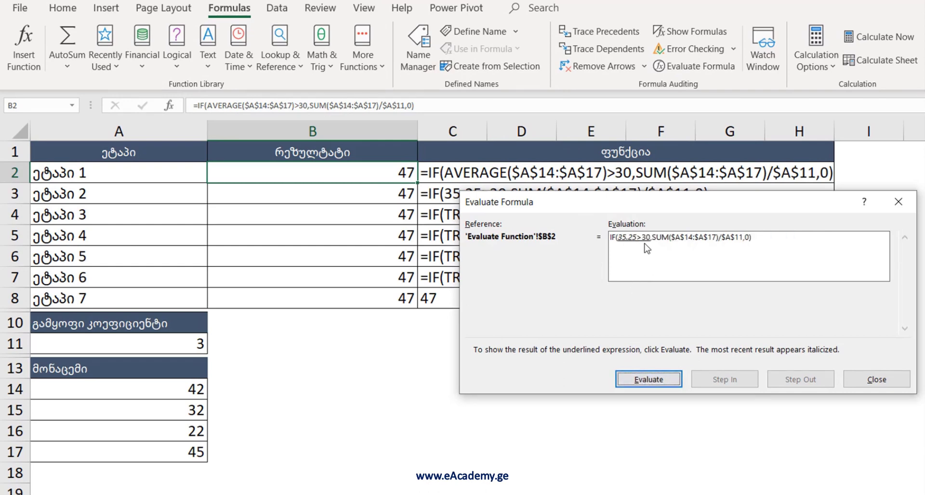
click(650, 381)
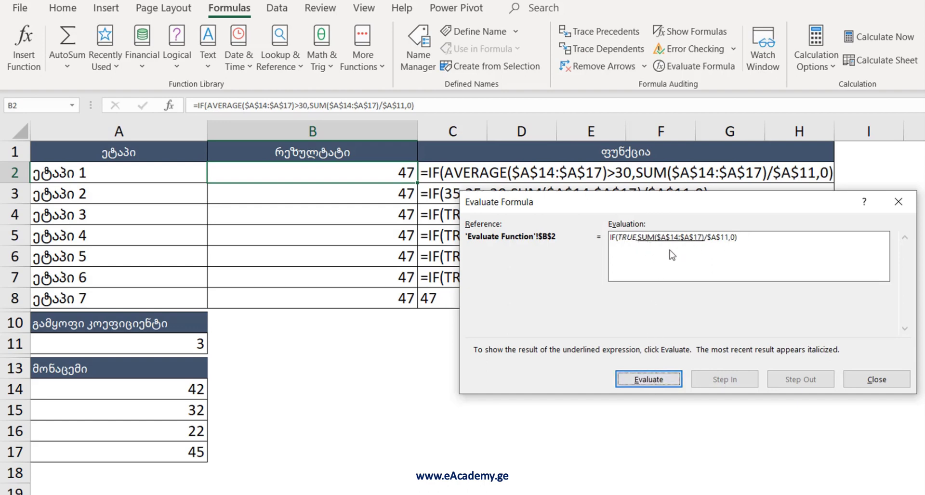
click(653, 380)
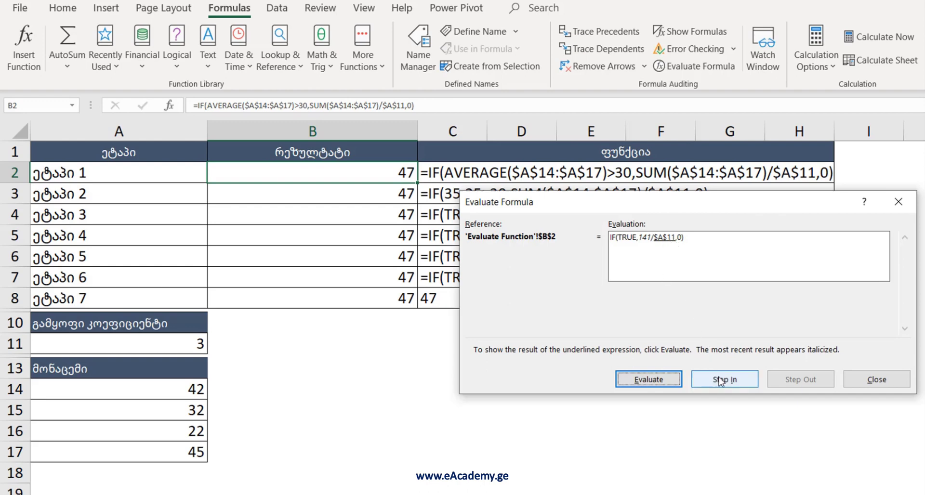
- Step into the $A$11 reference and back out, evaluate the rest of B2's formula to its final result, and close the evaluation
click(739, 385)
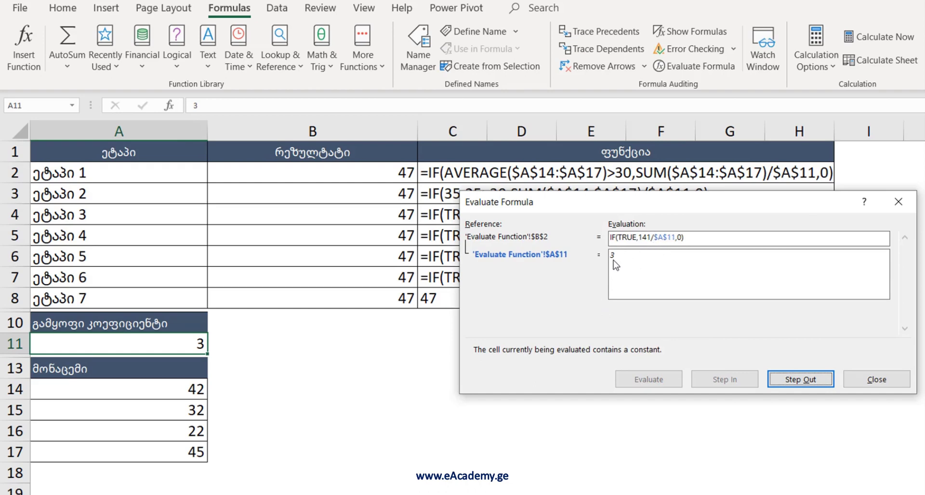
click(781, 379)
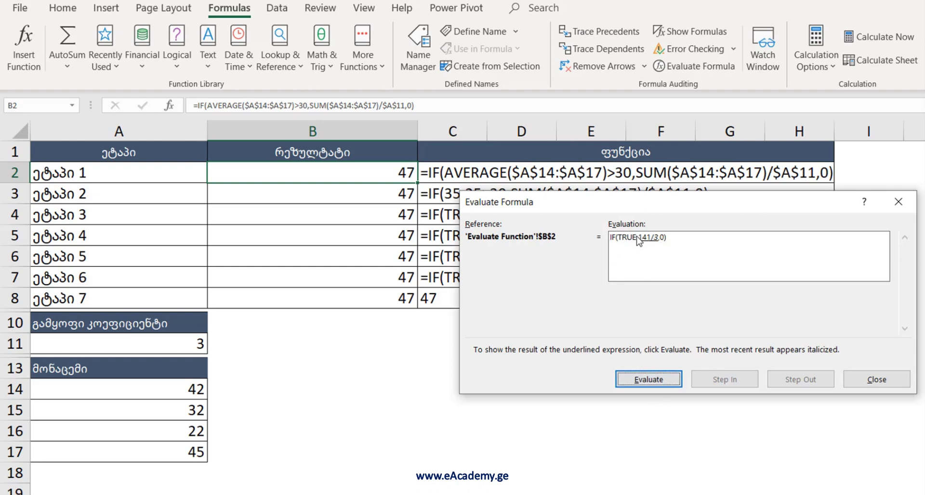
click(651, 381)
click(650, 380)
click(874, 381)
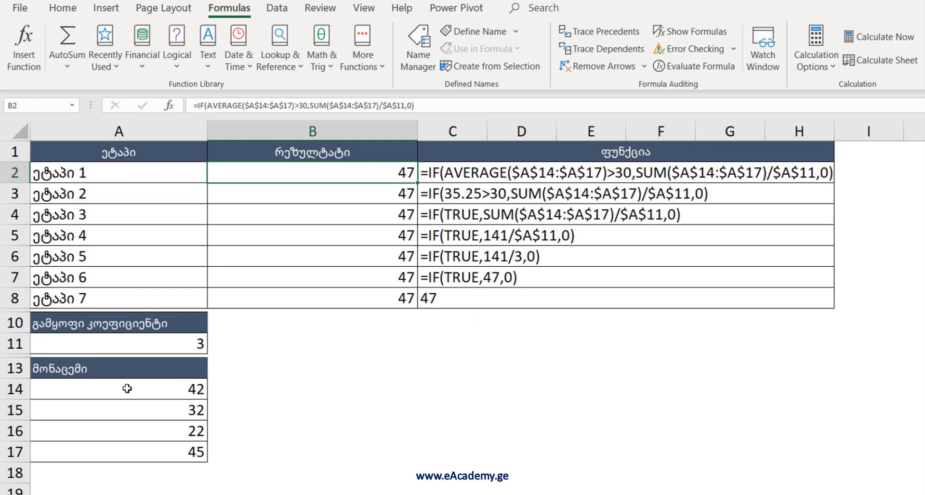
- Set the divisor coefficient in cell A11 to 0
click(148, 348)
text(0)
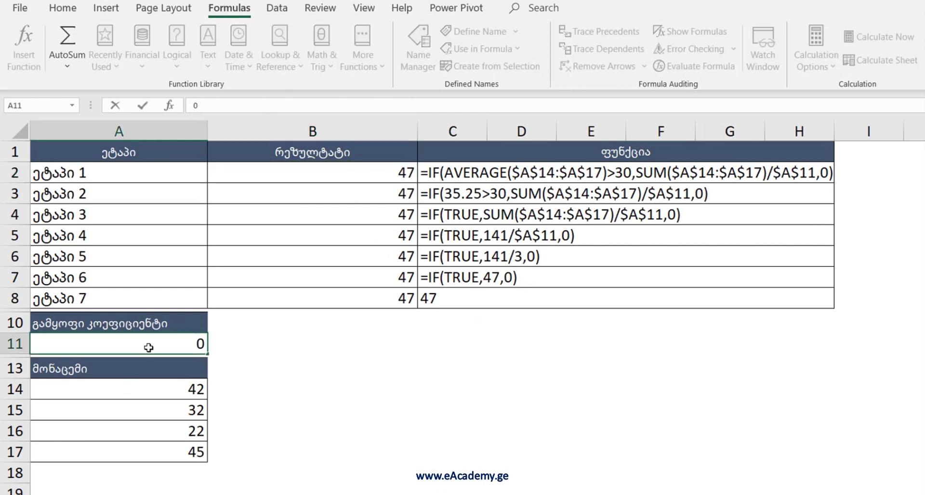
key(Return)
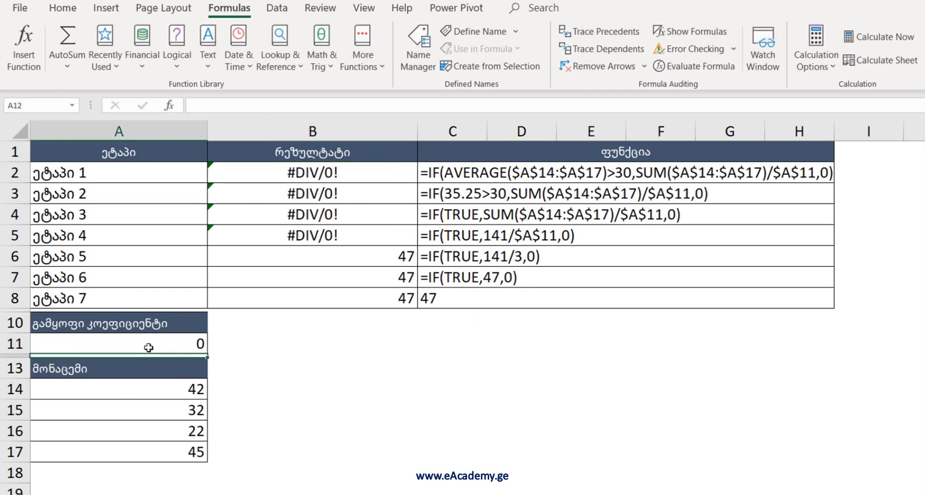
- Evaluate the formula in B2 stage by stage through the division by A11 to find the source of the error, then close the evaluation
click(340, 169)
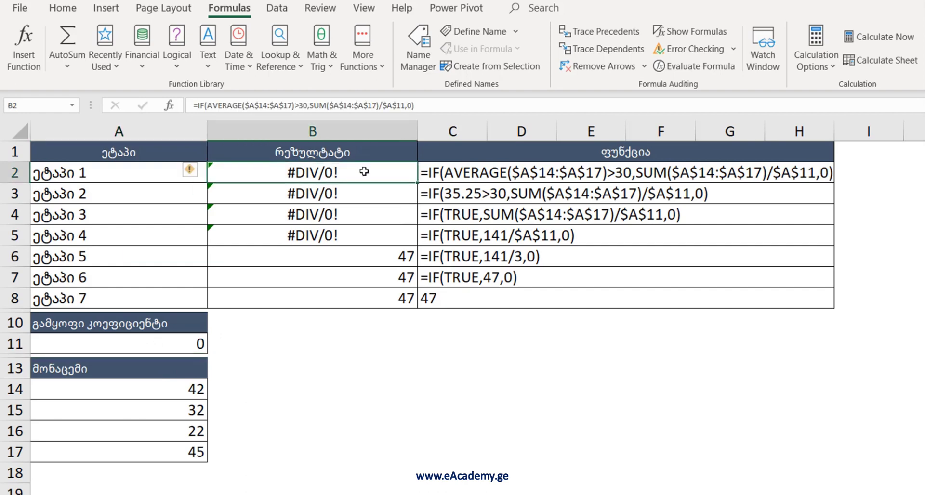
click(712, 71)
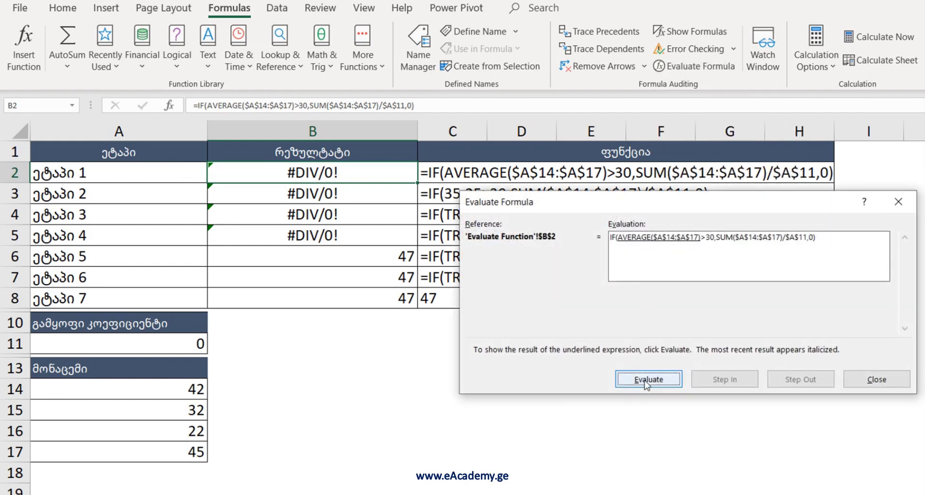
click(647, 381)
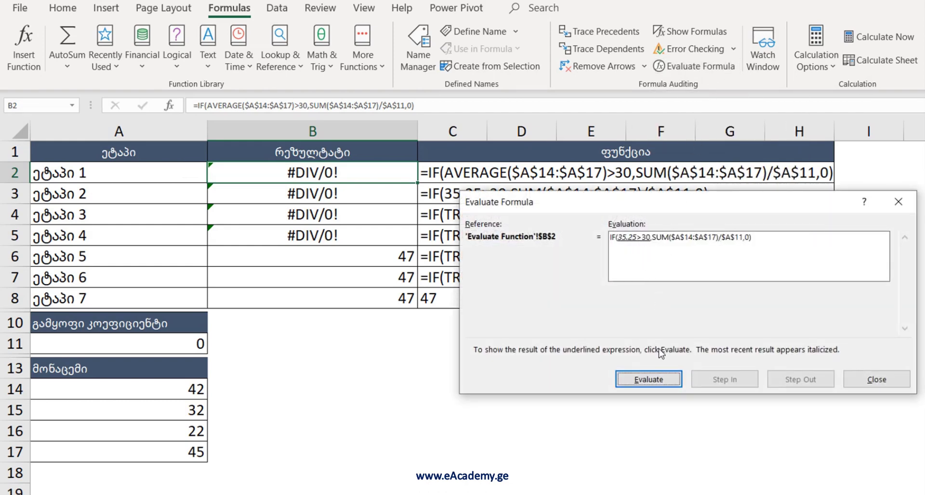
click(661, 380)
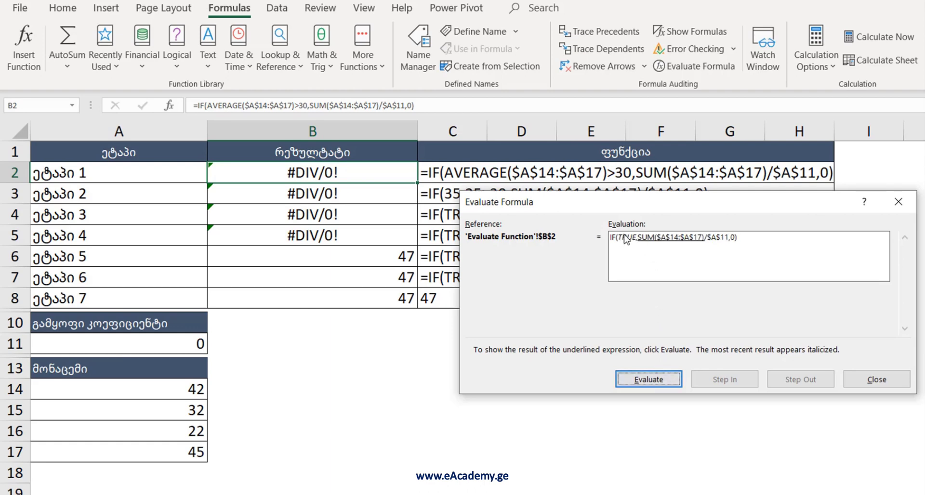
click(650, 384)
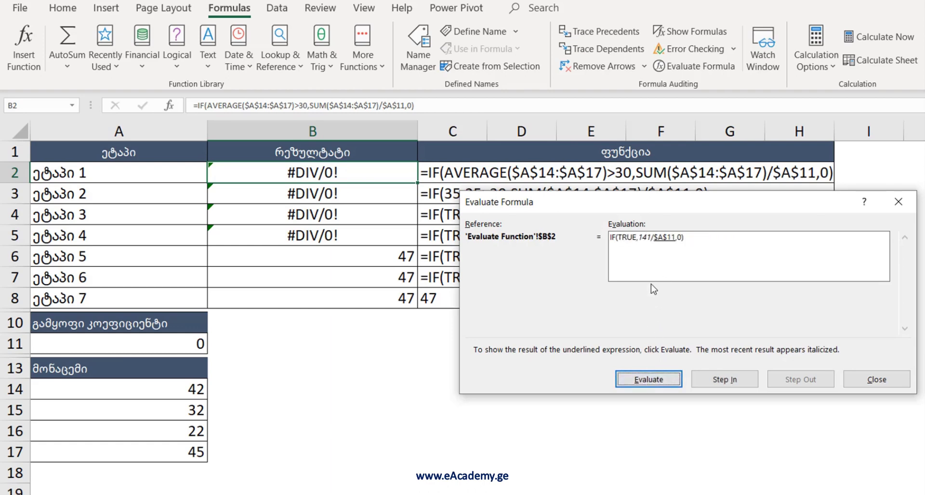
click(654, 384)
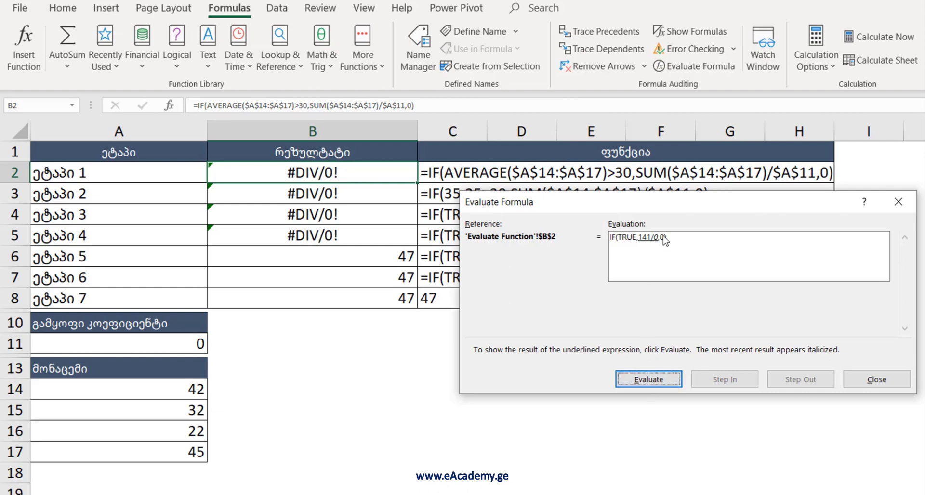
click(665, 379)
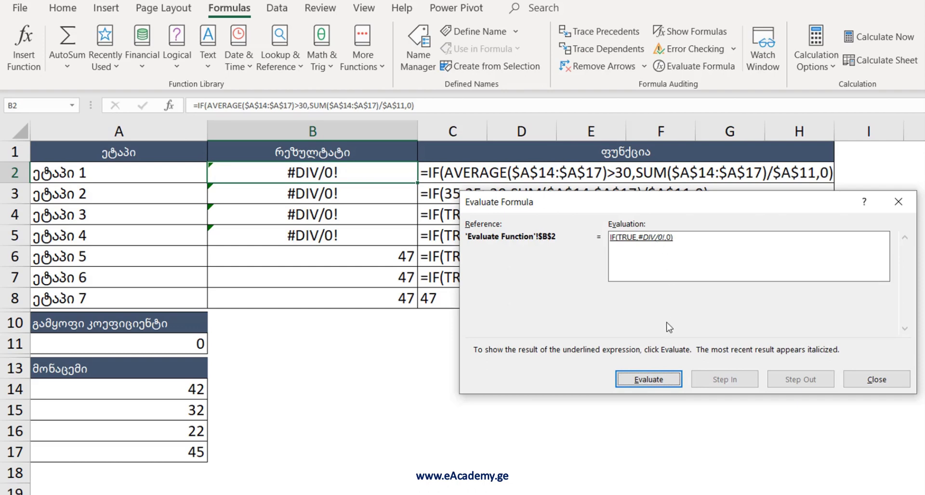
click(649, 381)
click(877, 381)
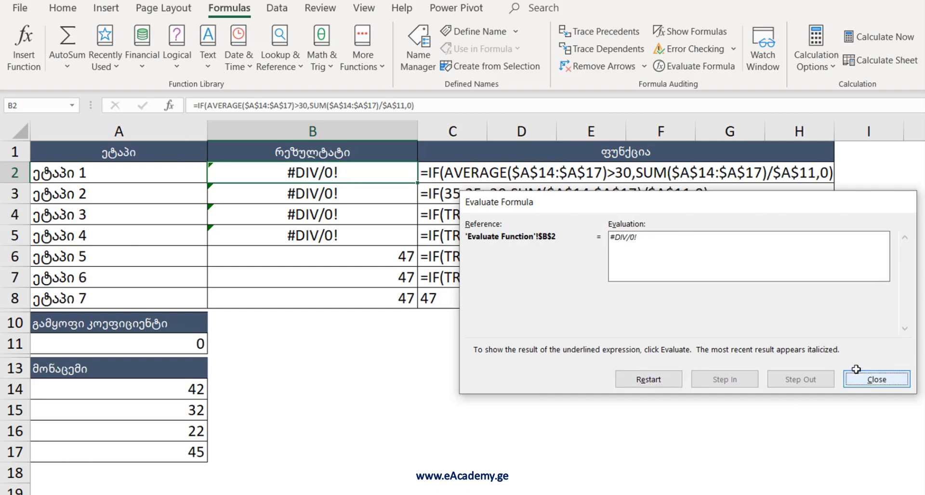
- Set the divisor coefficient in cell A11 back to 3
click(364, 221)
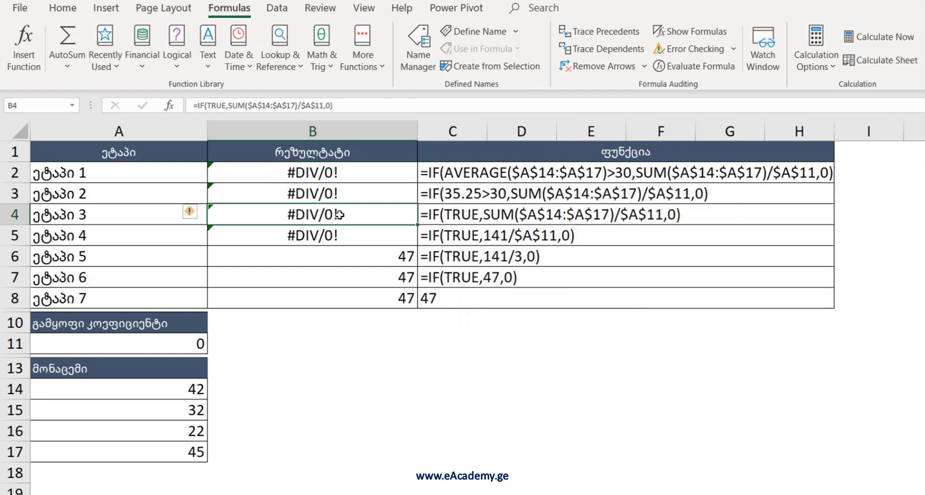
click(147, 342)
text(3)
key(ctrl+Return)
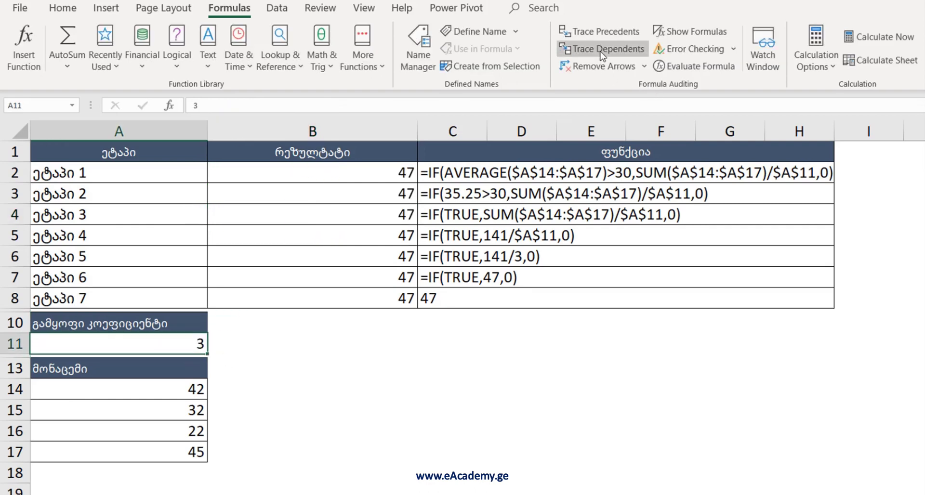
- Trace the dependents of cell B2 and inspect the FORMULATEXT formula in the dependent cell C2
click(404, 175)
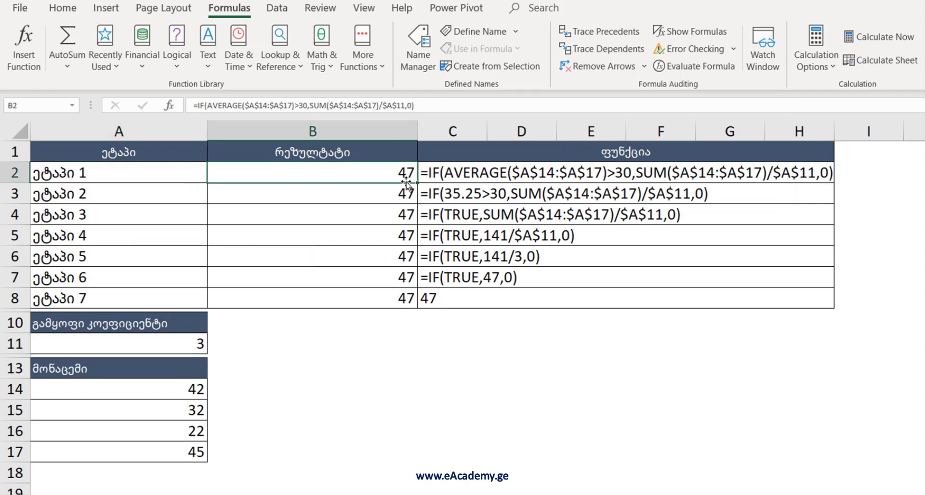
click(617, 53)
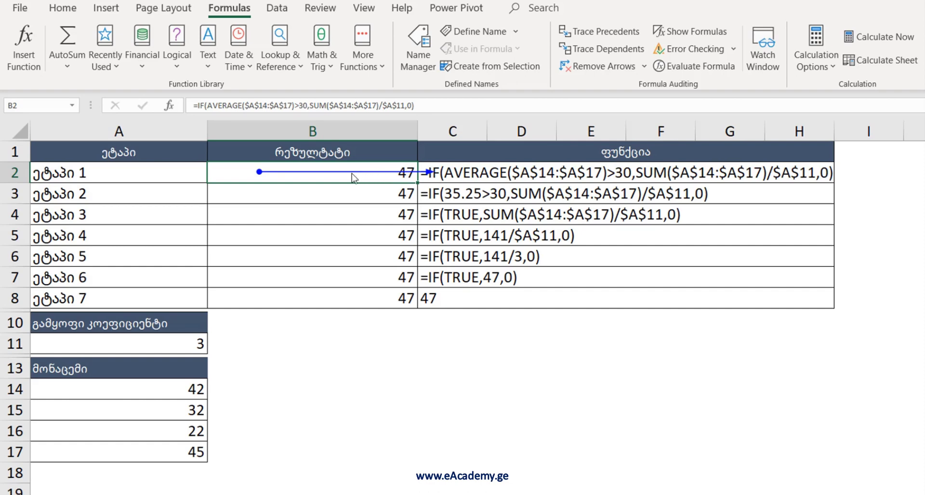
double_click(495, 173)
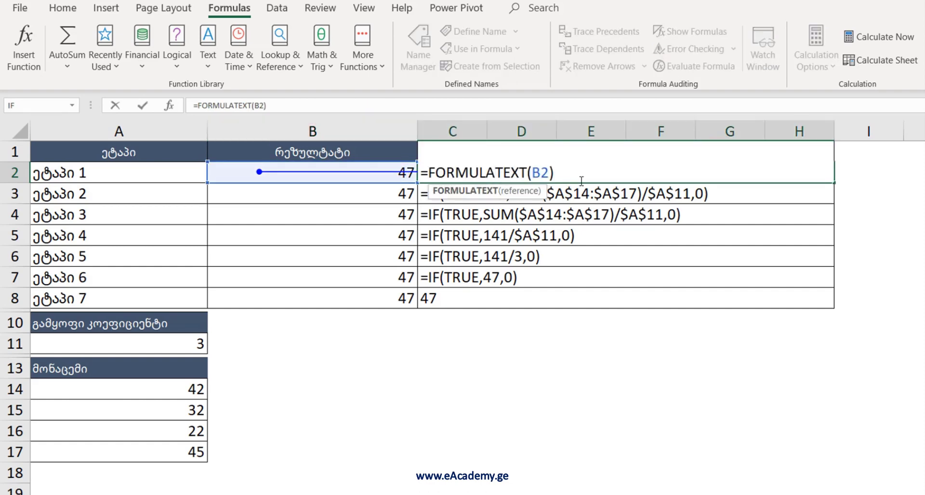
key(Return)
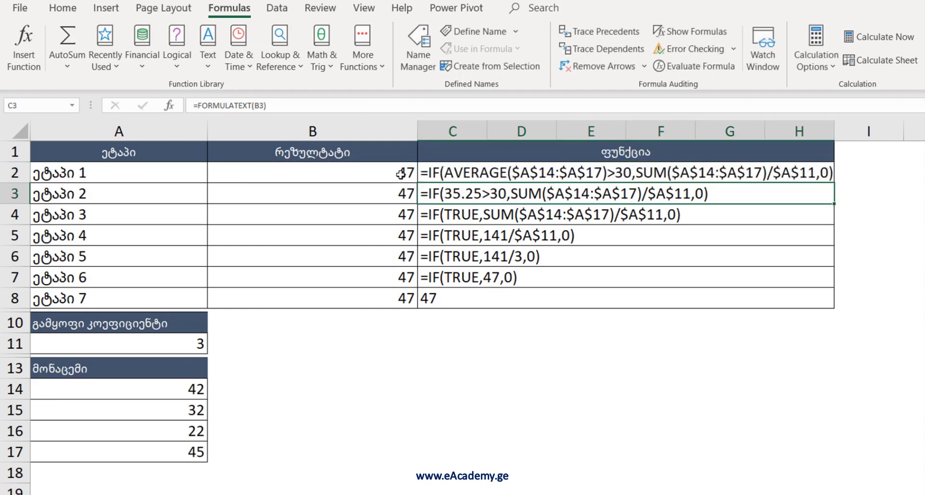
- Trace both the precedents and the dependents of cell B2, then remove the arrows
click(400, 174)
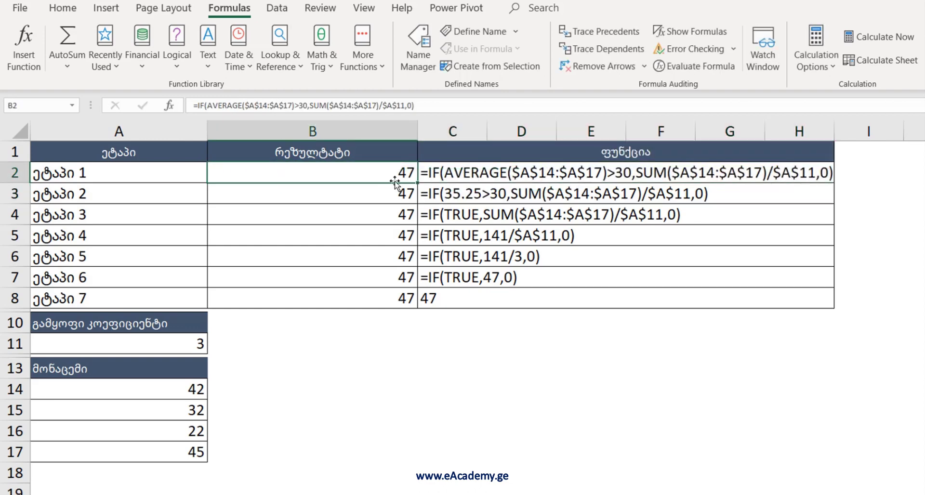
click(606, 33)
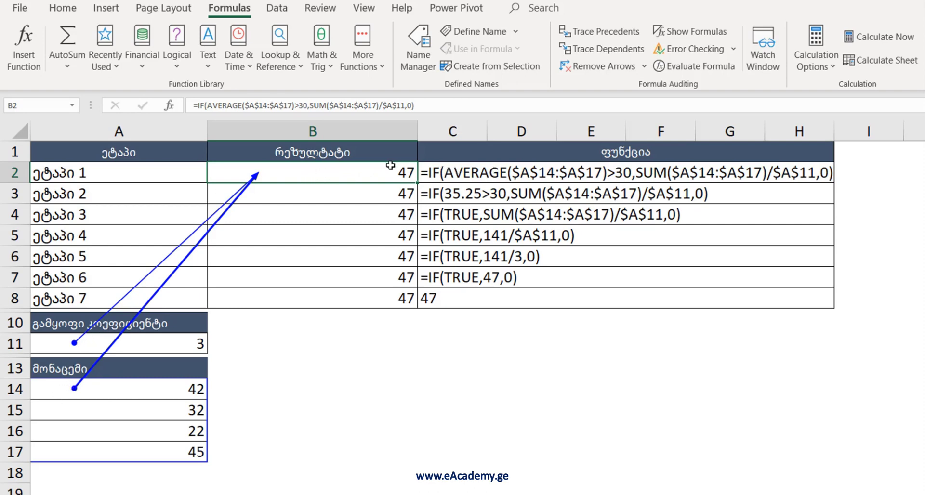
click(594, 49)
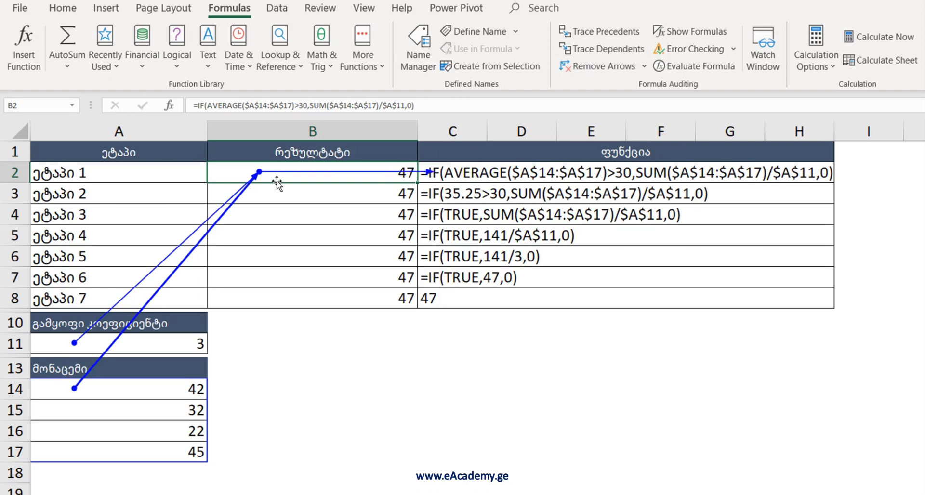
click(603, 68)
- Enter the formula =A14+A11 in cell C11
click(470, 353)
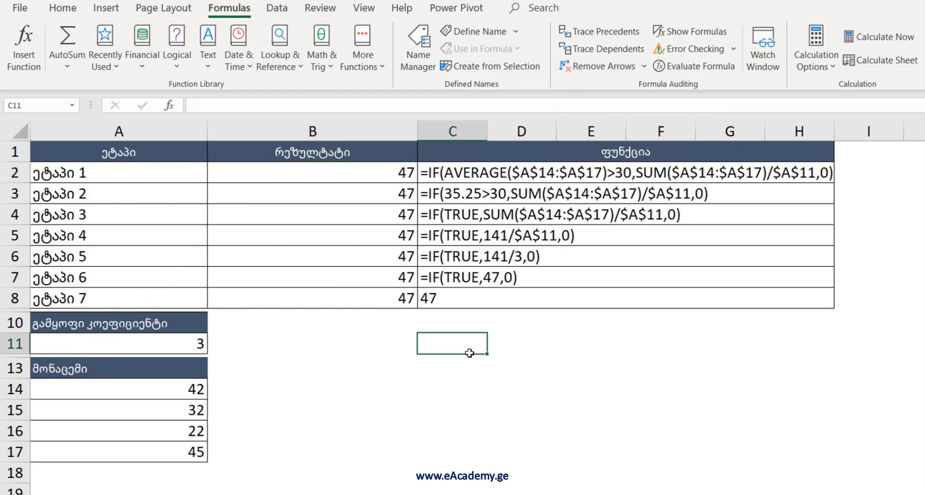
text(=)
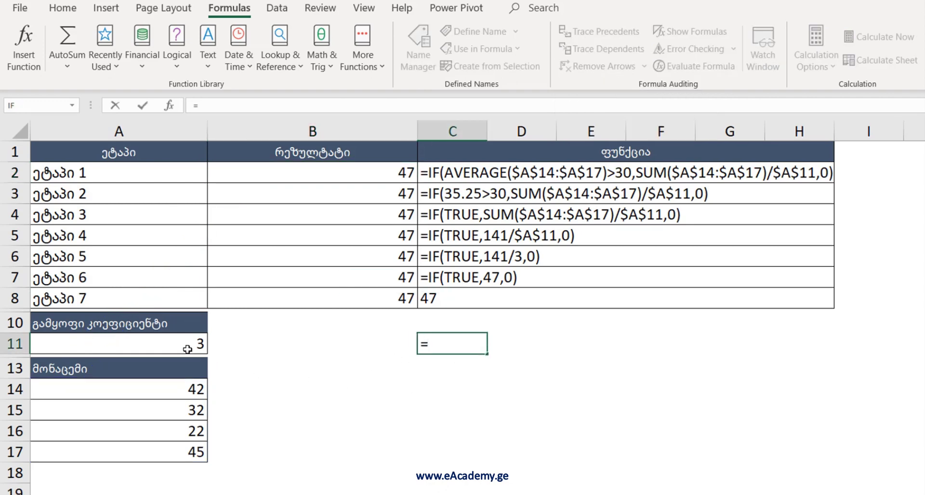
click(174, 390)
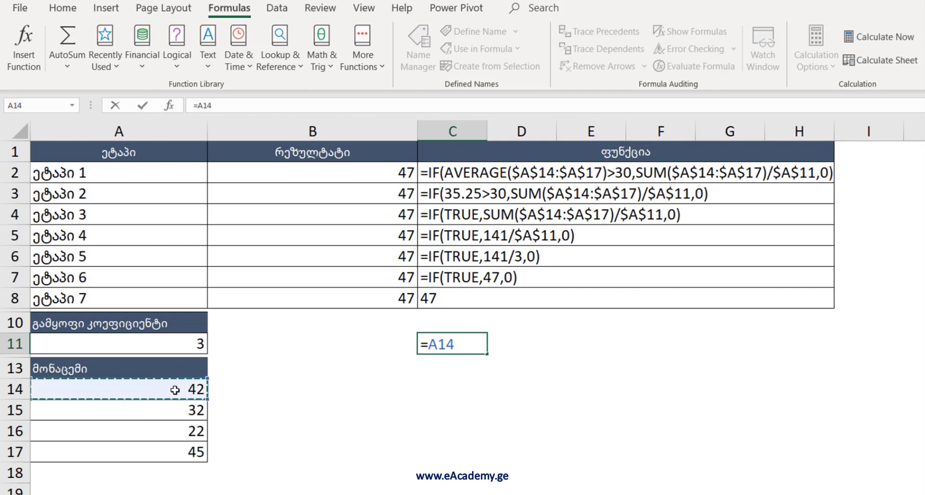
text(+)
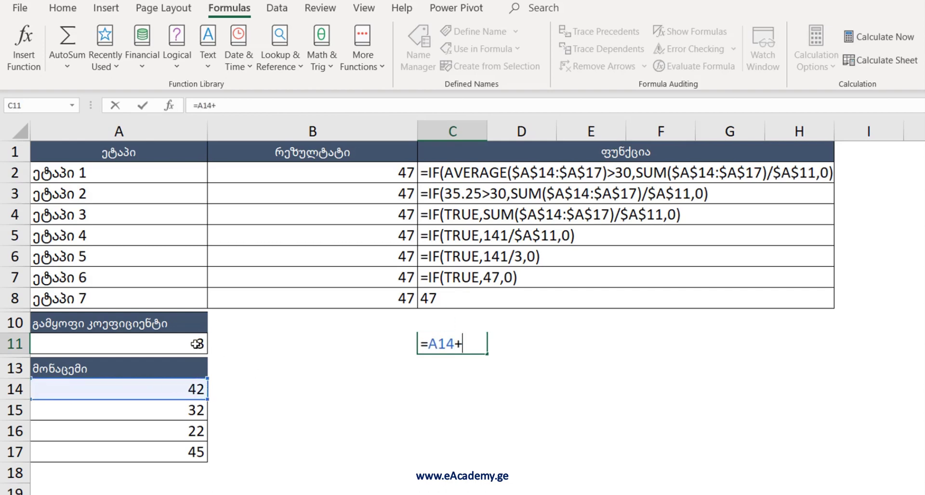
click(197, 344)
key(Return)
- Enter the formula =C11 in cell A11 to create a circular reference between A11 and C11
click(197, 344)
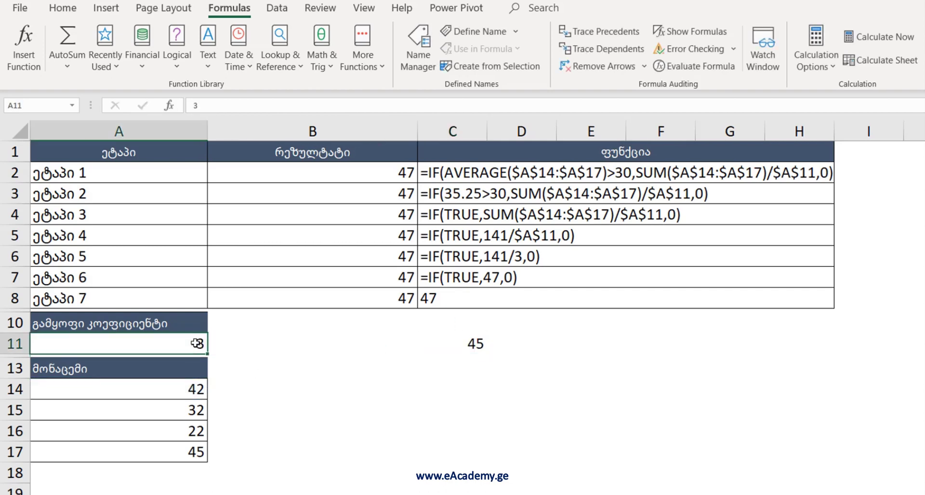
text(=)
click(463, 343)
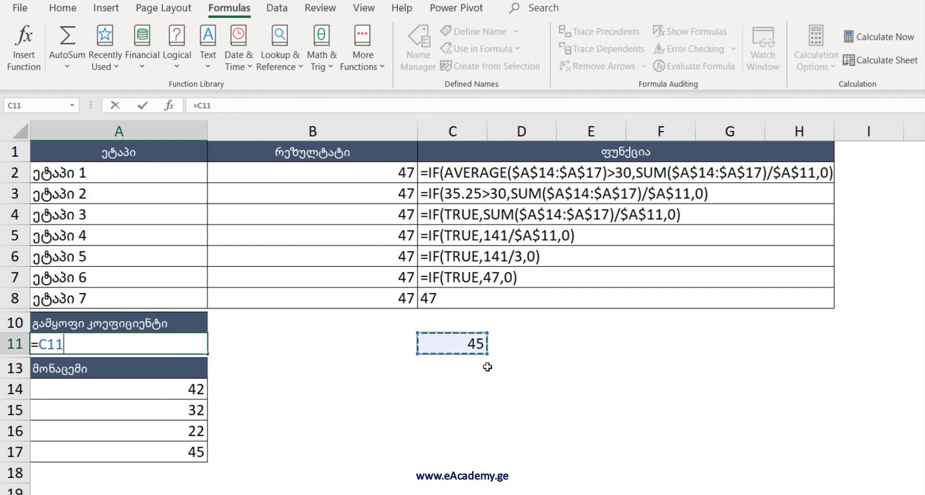
key(Return)
key(Return)
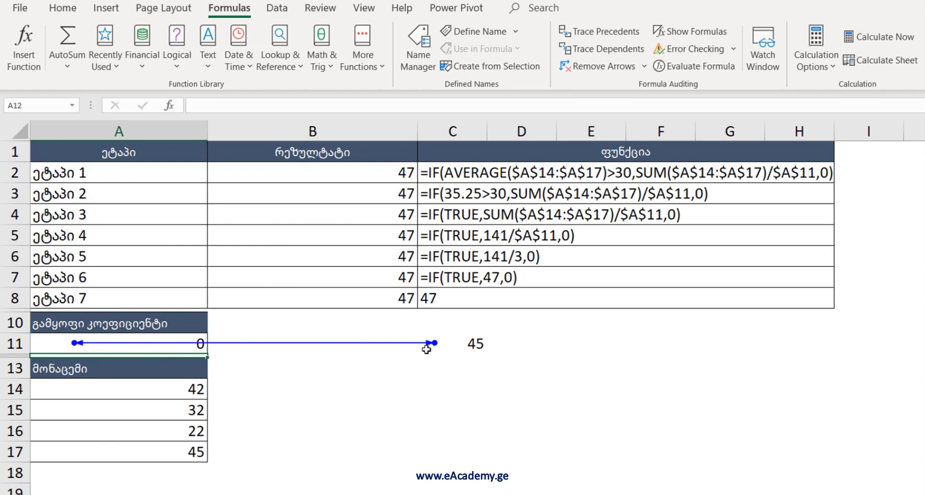
- Run Error Checking on the entire sheet and close the completion message
click(734, 49)
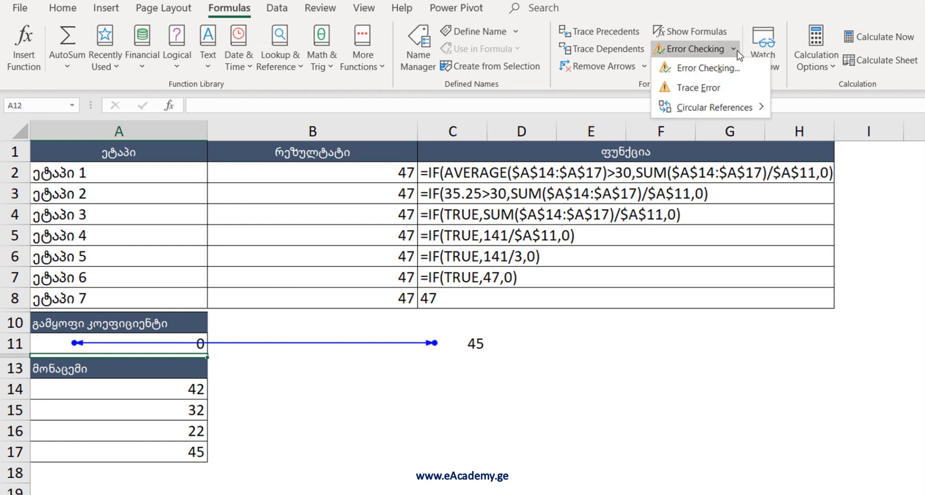
click(708, 68)
click(580, 327)
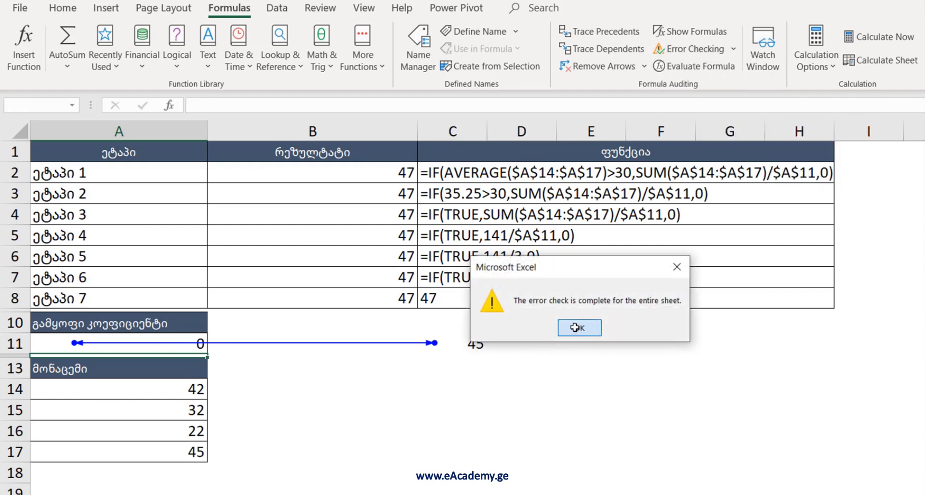
- Locate the circular reference cells through the Circular References list, going to C11 and then A11, and deselect them
click(733, 49)
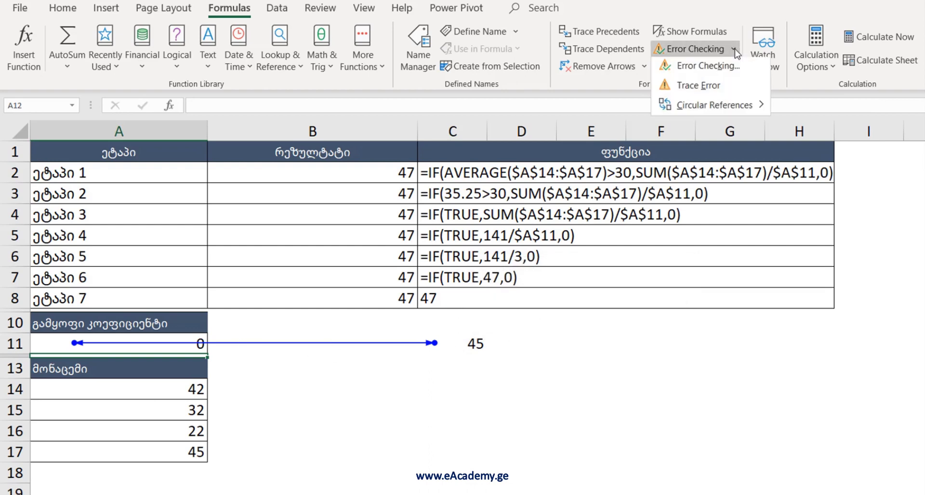
mouse_move(715, 107)
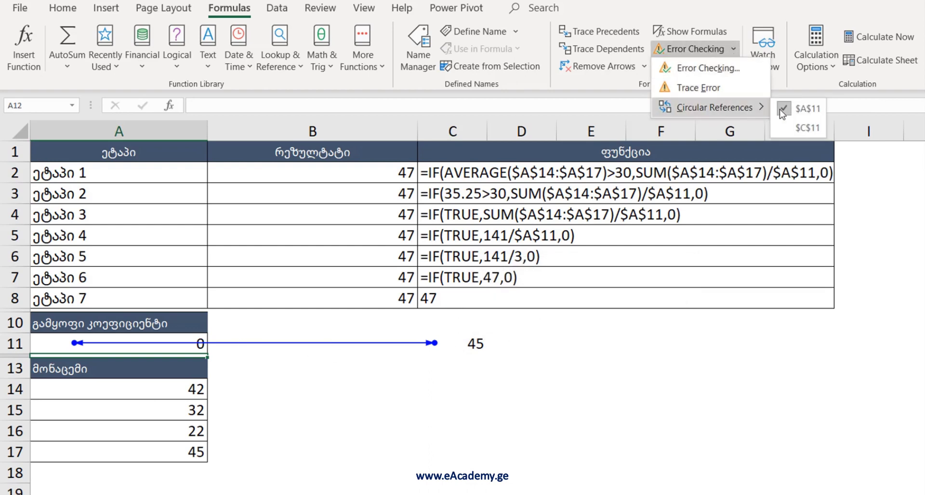
click(818, 127)
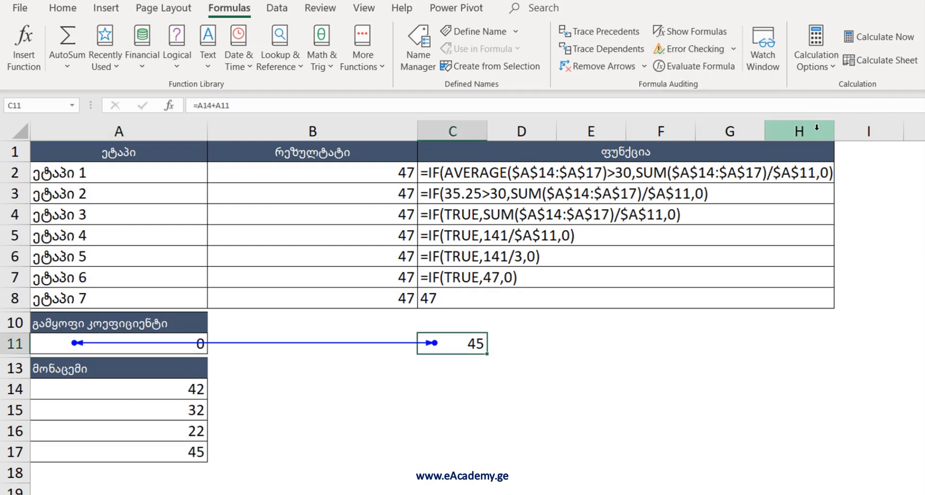
click(734, 48)
mouse_move(752, 112)
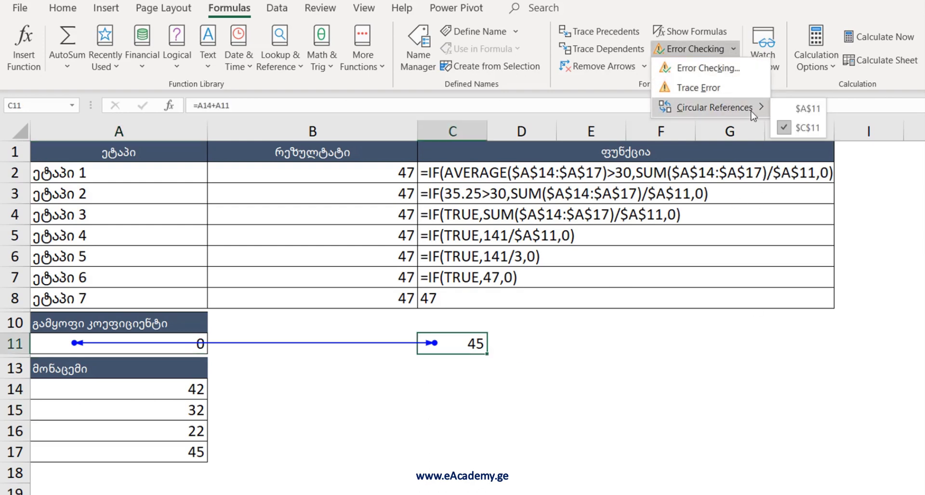
click(808, 109)
click(569, 426)
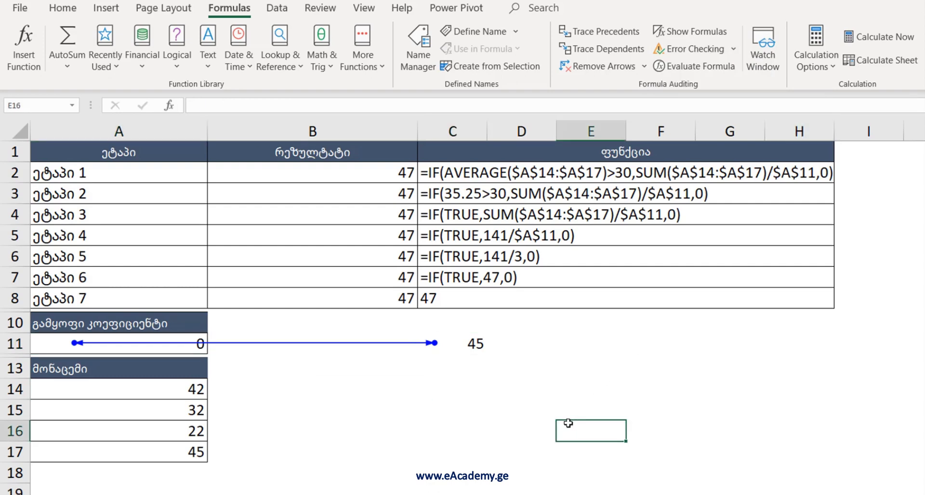